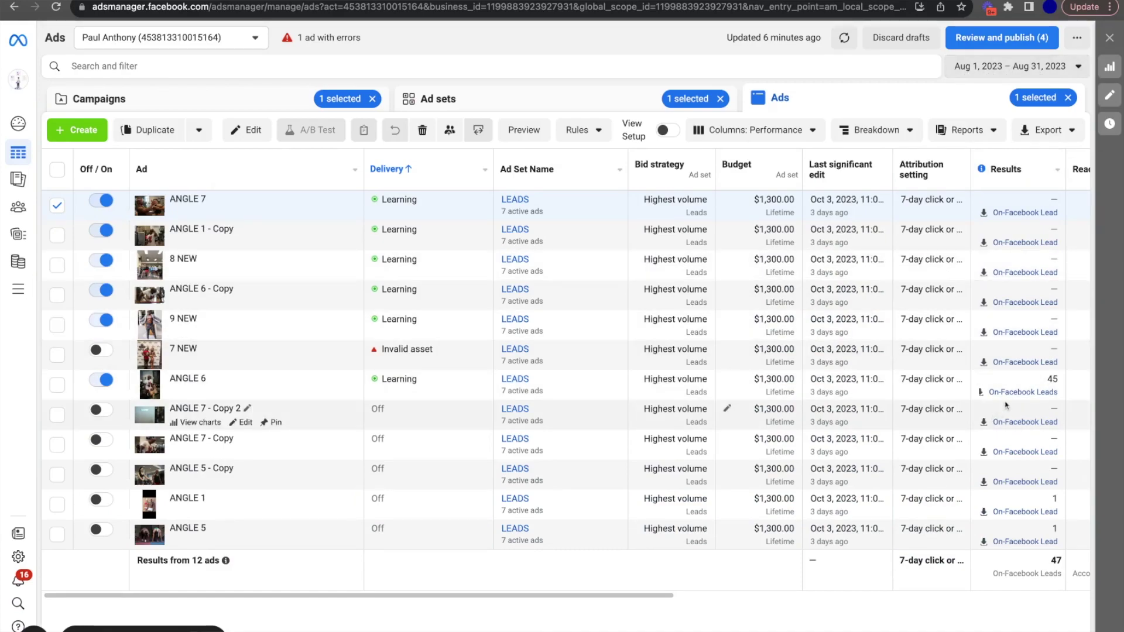
- Open the ANGLE 6 lead ad in the editor to show its Feeds preview
{"action": "left_click", "coordinate": [244, 393]}
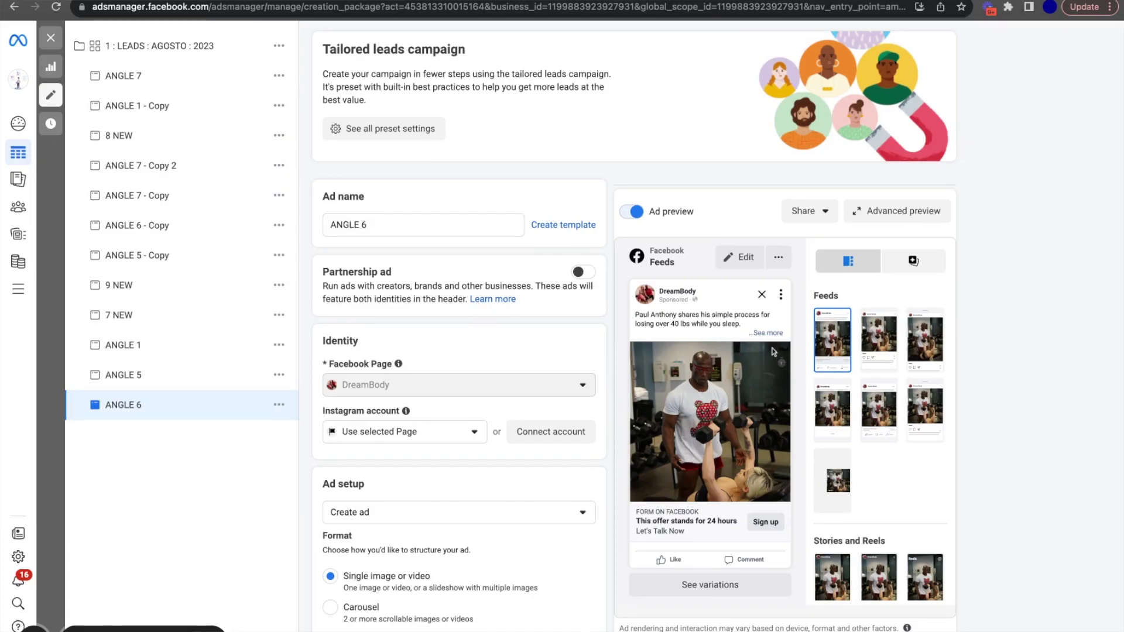
- Expand the ANGLE 6 preview's primary text and read it down to the Sign up offer
{"action": "left_click", "coordinate": [765, 334]}
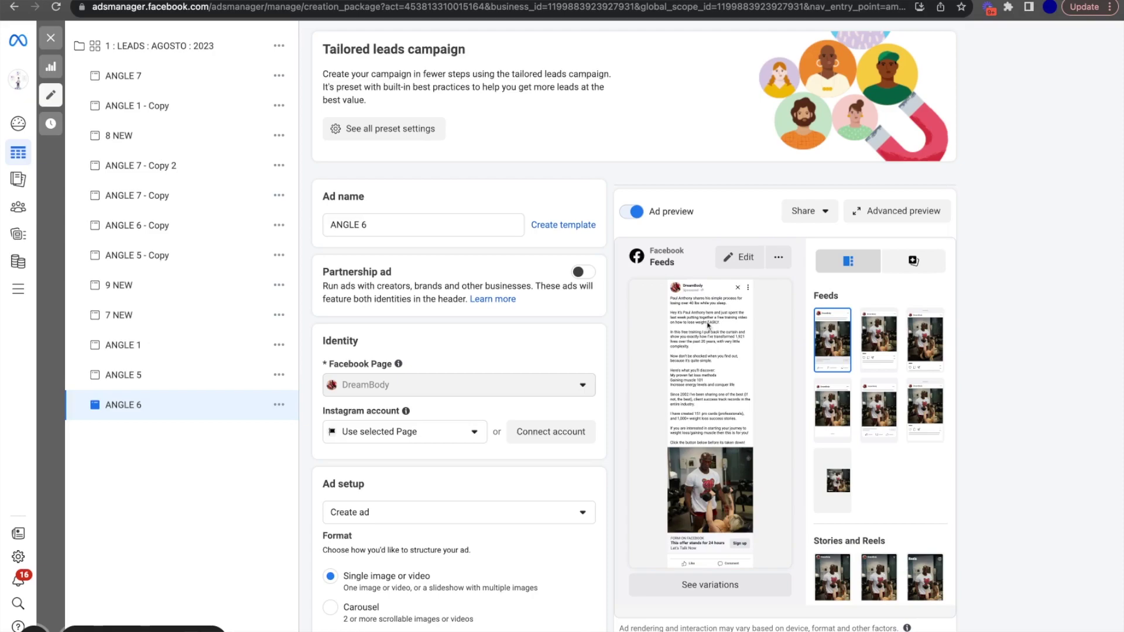
{"action": "scroll", "coordinate": [709, 325], "scroll_direction": "up", "scroll_amount": 5}
{"action": "scroll", "coordinate": [704, 331], "scroll_direction": "down", "scroll_amount": 3}
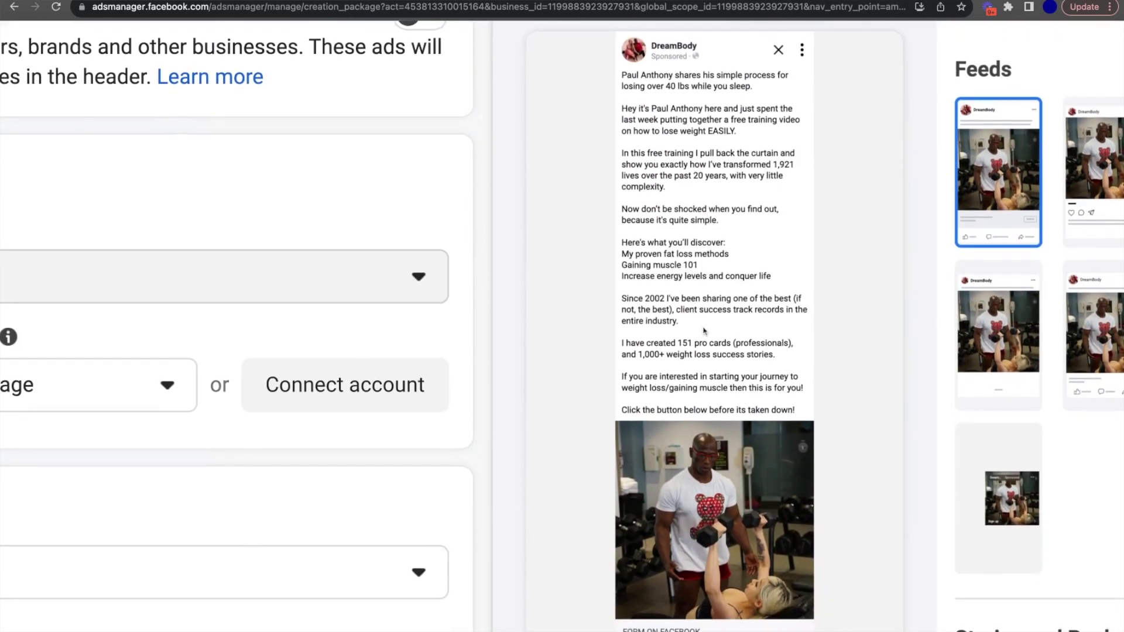
{"action": "scroll", "coordinate": [705, 332], "scroll_direction": "down", "scroll_amount": 1}
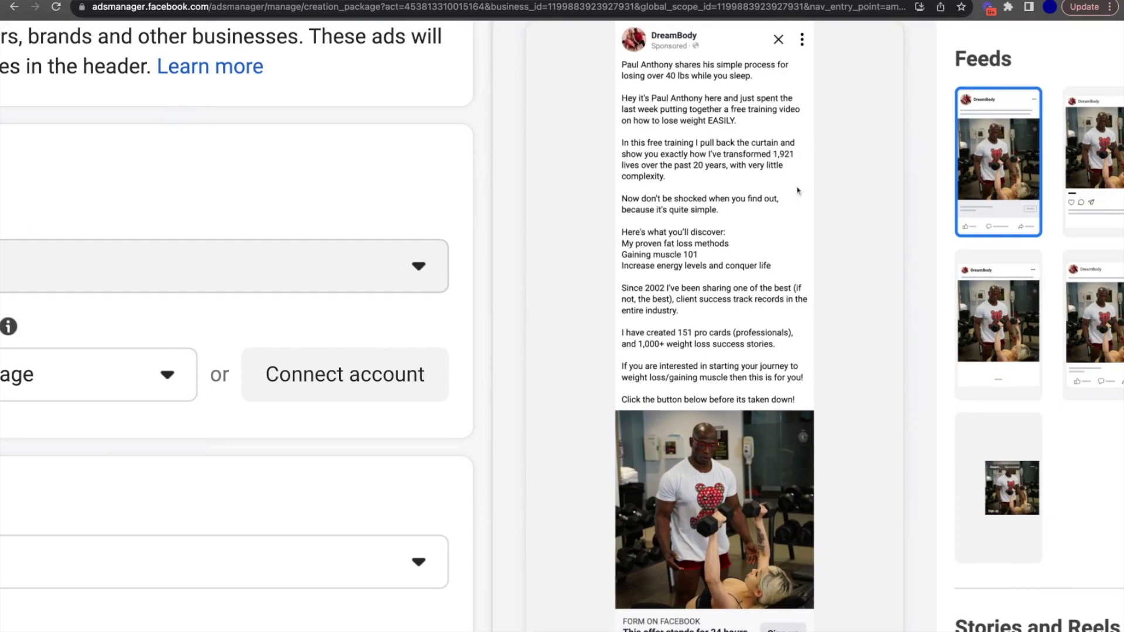
{"action": "scroll", "coordinate": [682, 179], "scroll_direction": "down", "scroll_amount": 3}
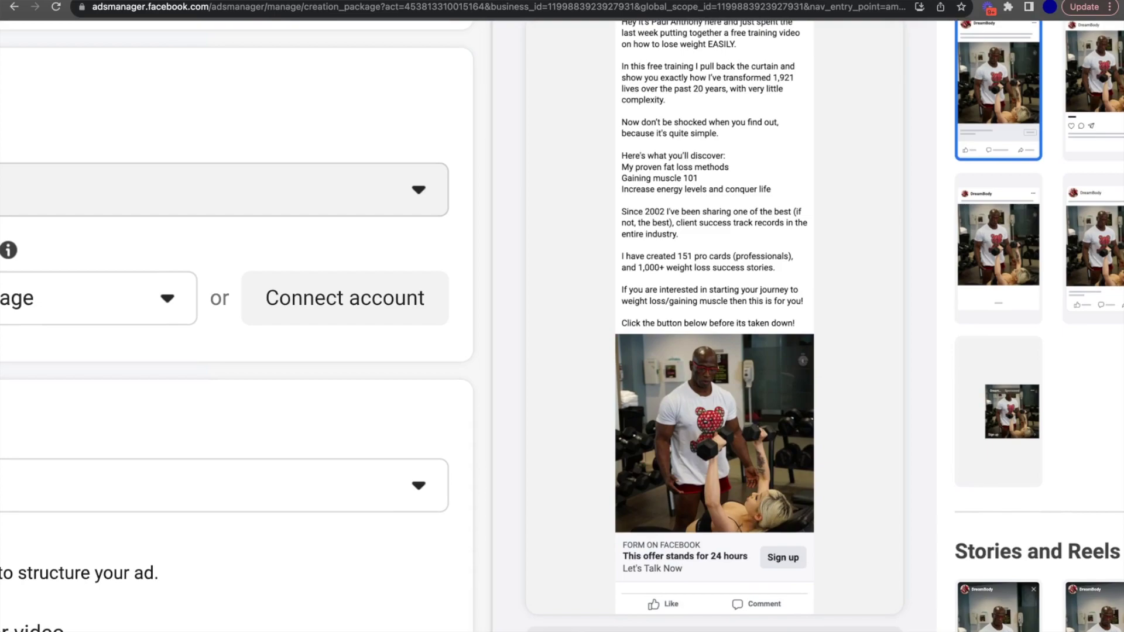
{"action": "scroll", "coordinate": [562, 326], "scroll_direction": "down", "scroll_amount": 1}
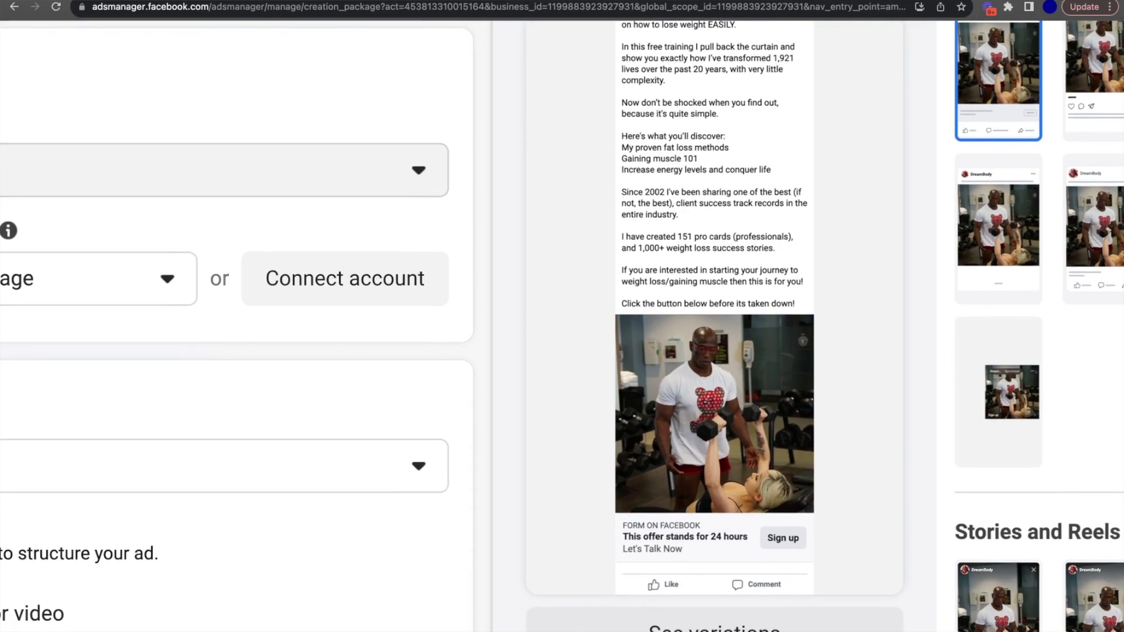
{"action": "scroll", "coordinate": [562, 326], "scroll_direction": "down", "scroll_amount": 1}
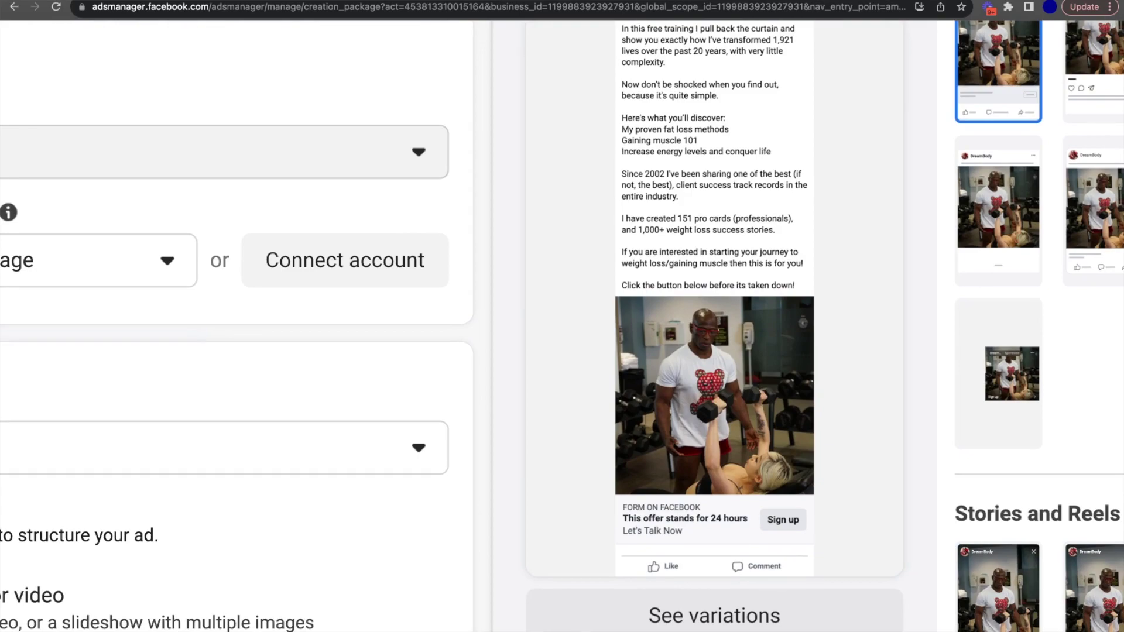
{"action": "scroll", "coordinate": [563, 325], "scroll_direction": "down", "scroll_amount": 3}
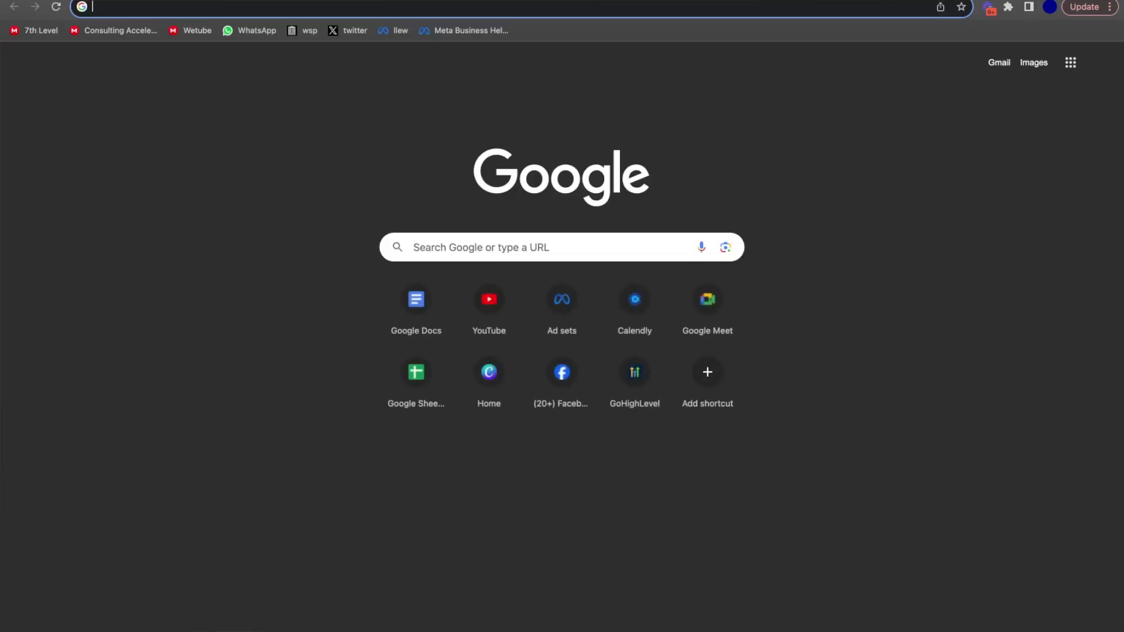
{"action": "type", "text": "yahoo"}
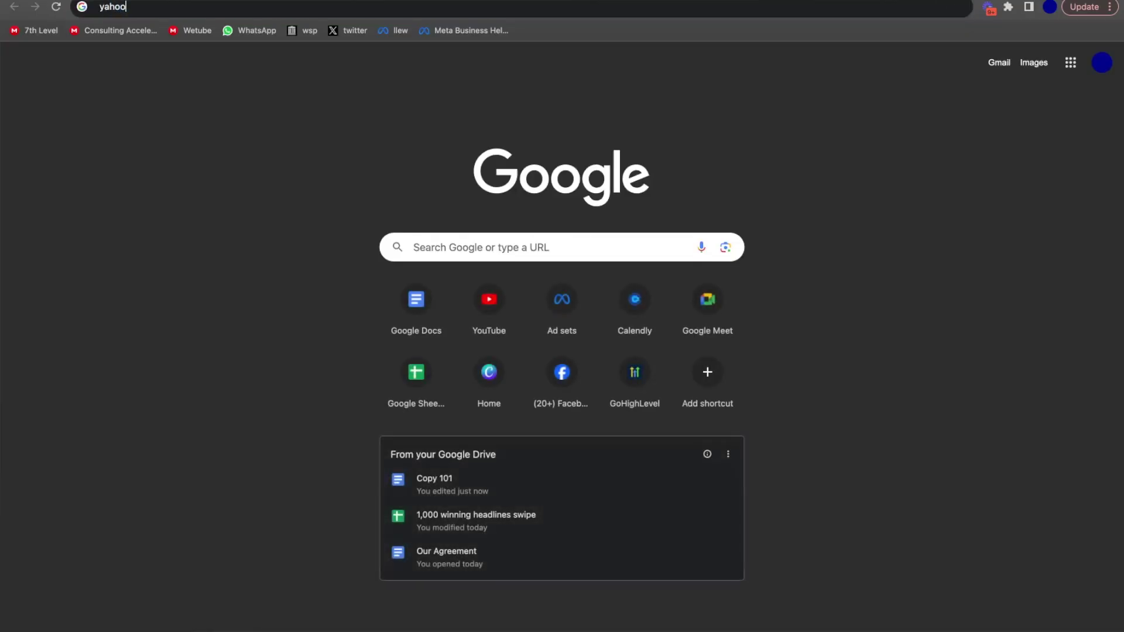
{"action": "key", "text": "Return"}
{"action": "left_click", "coordinate": [375, 177]}
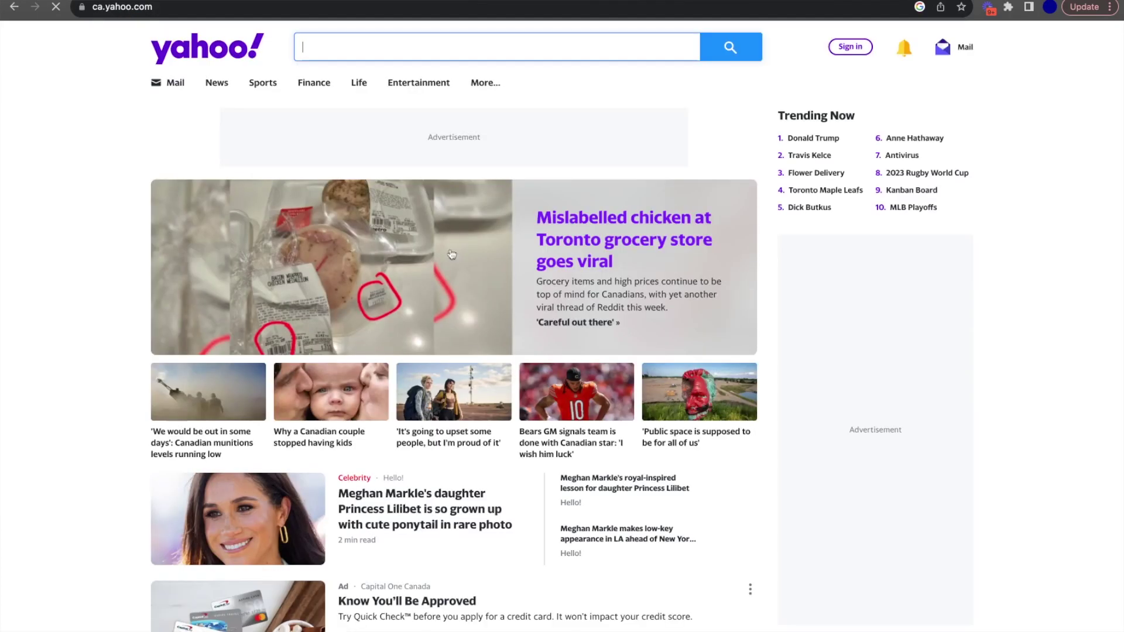
{"action": "scroll", "coordinate": [451, 254], "scroll_direction": "down", "scroll_amount": 7}
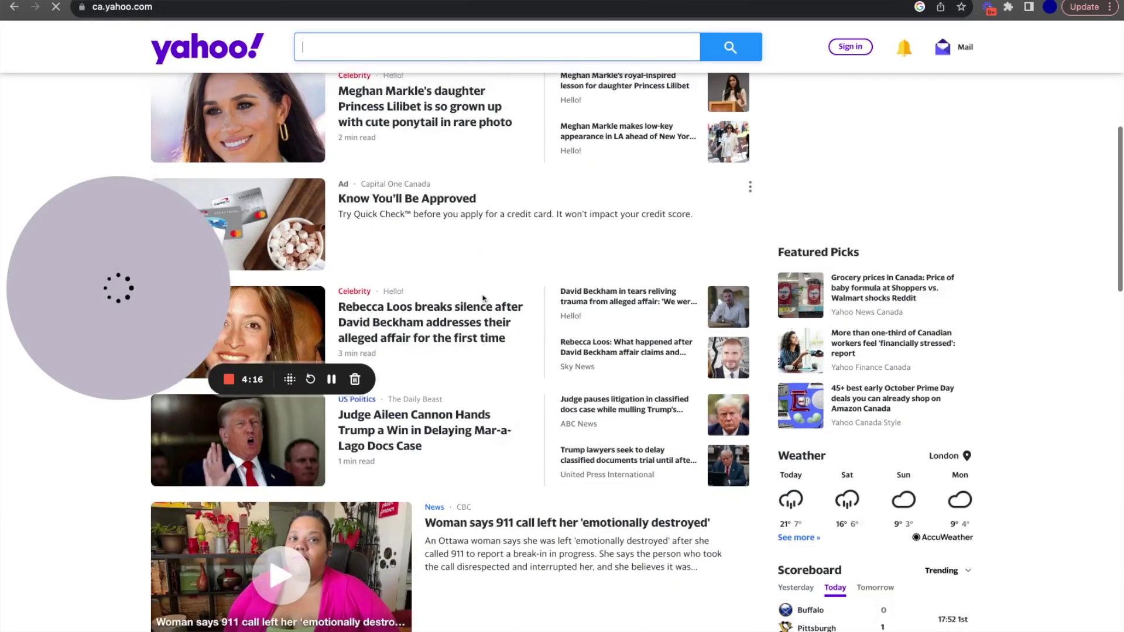
{"action": "scroll", "coordinate": [484, 299], "scroll_direction": "down", "scroll_amount": 3}
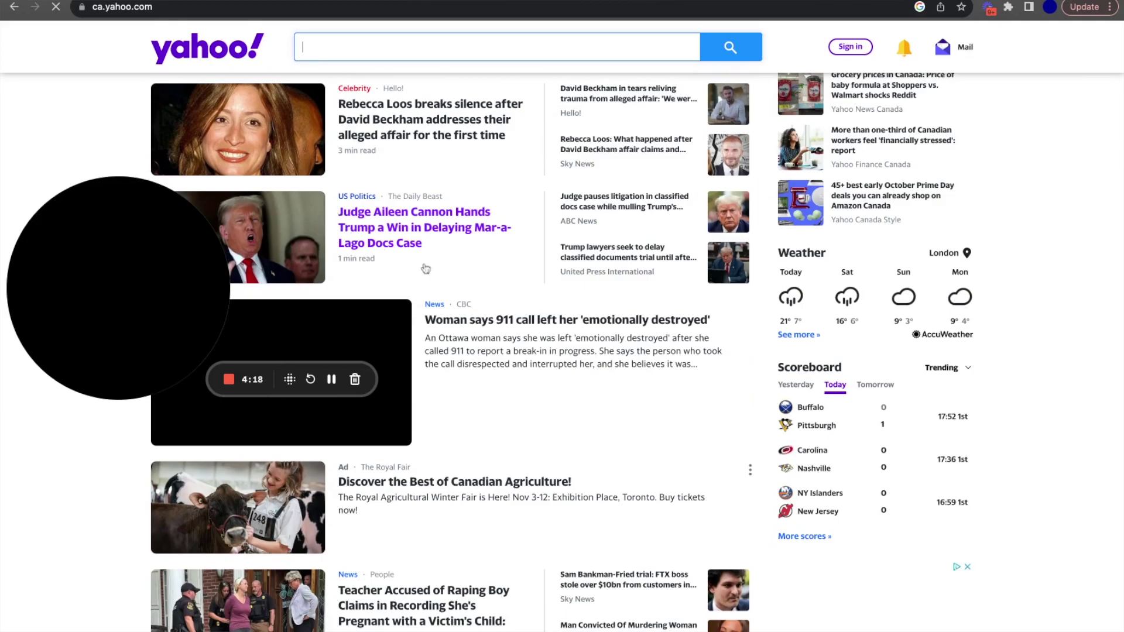
{"action": "scroll", "coordinate": [426, 269], "scroll_direction": "down", "scroll_amount": 7}
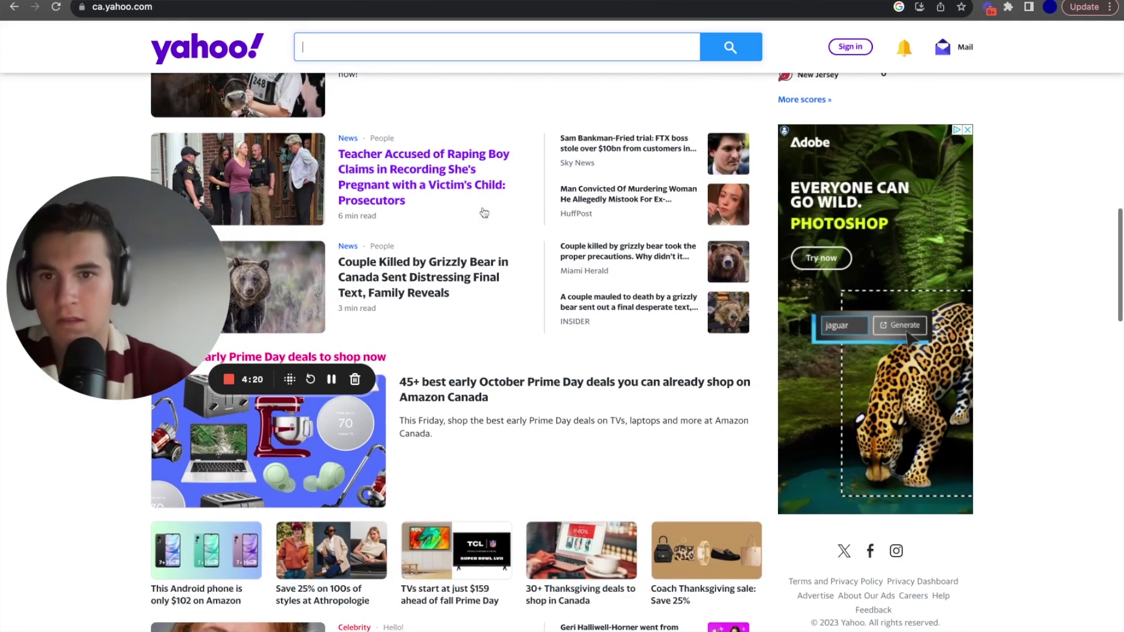
{"action": "scroll", "coordinate": [470, 165], "scroll_direction": "down", "scroll_amount": 7}
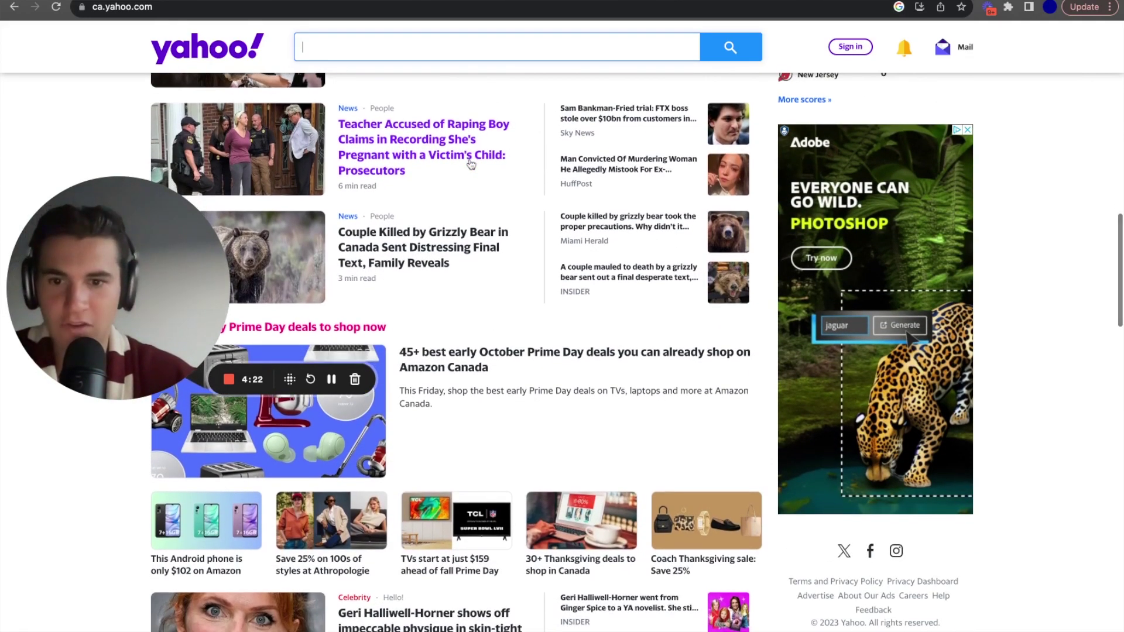
{"action": "scroll", "coordinate": [471, 165], "scroll_direction": "down", "scroll_amount": 5}
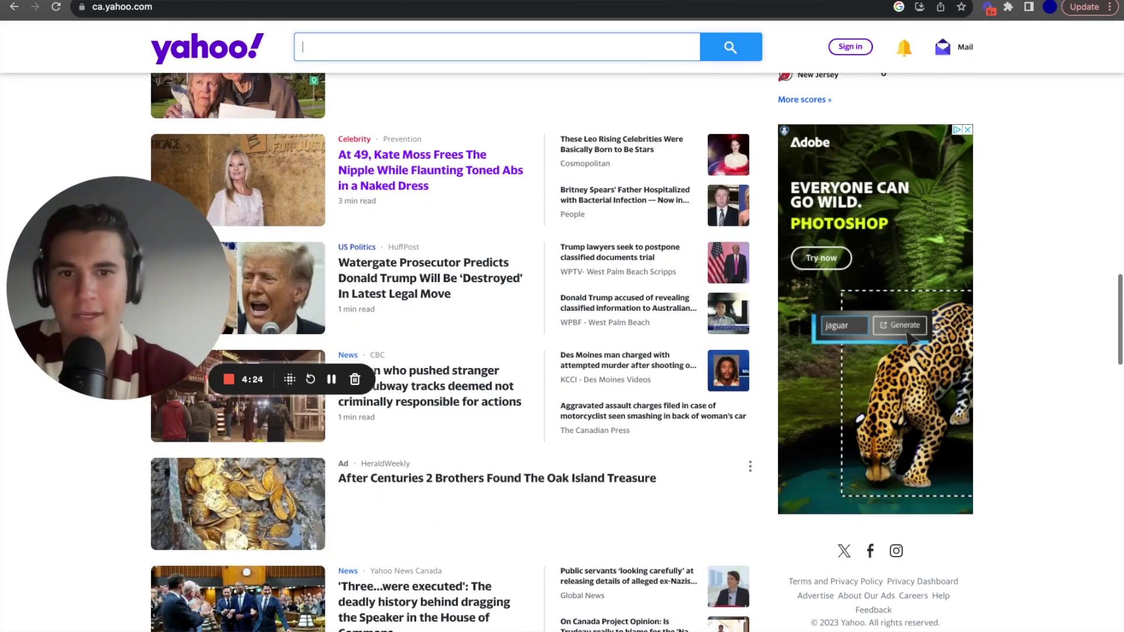
{"action": "scroll", "coordinate": [510, 169], "scroll_direction": "down", "scroll_amount": 7}
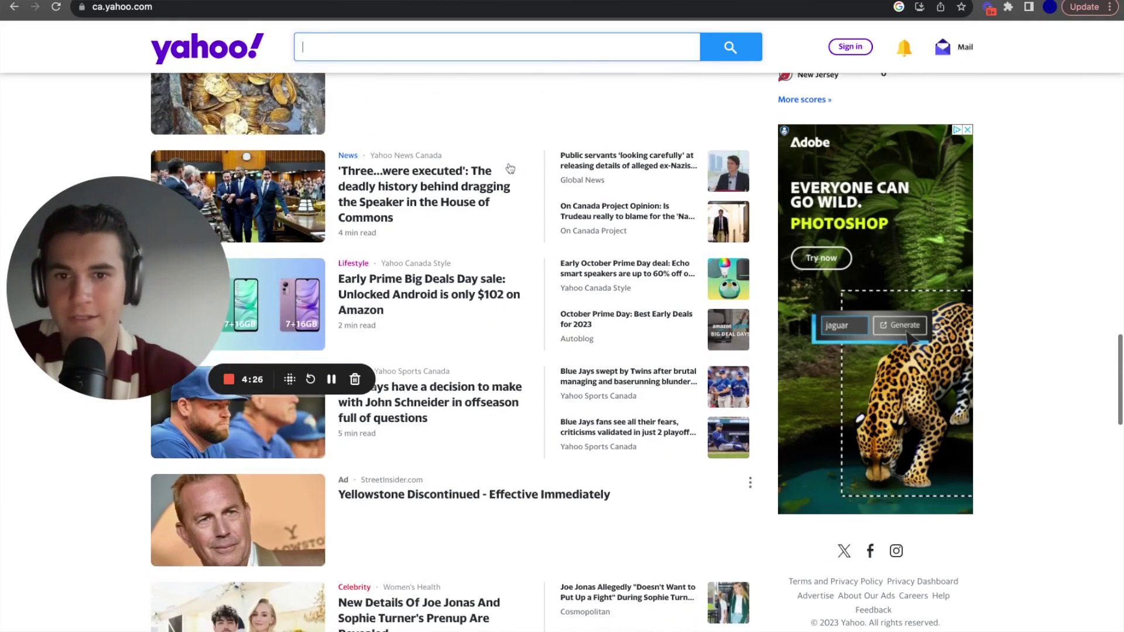
{"action": "scroll", "coordinate": [468, 175], "scroll_direction": "down", "scroll_amount": 7}
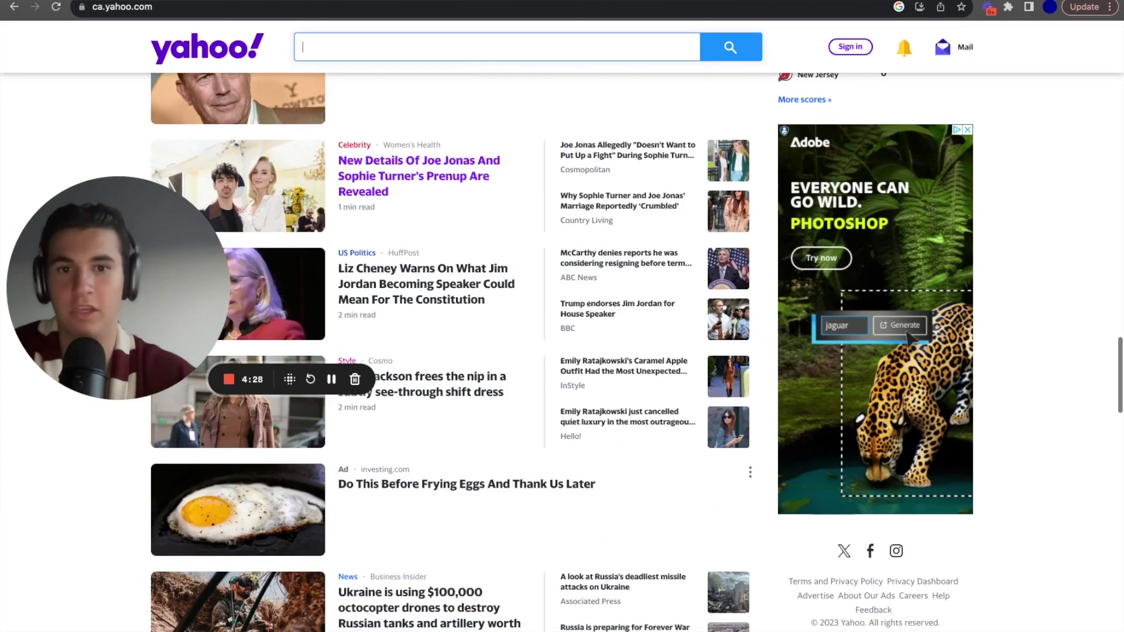
{"action": "scroll", "coordinate": [533, 294], "scroll_direction": "down", "scroll_amount": 4}
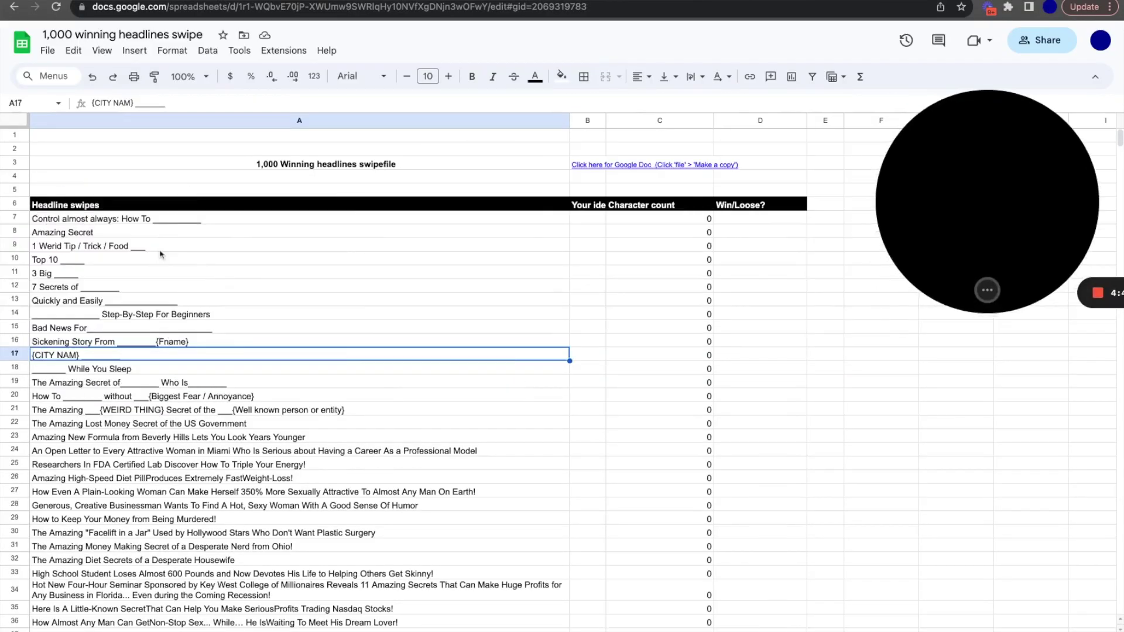
{"action": "scroll", "coordinate": [441, 260], "scroll_direction": "down", "scroll_amount": 1}
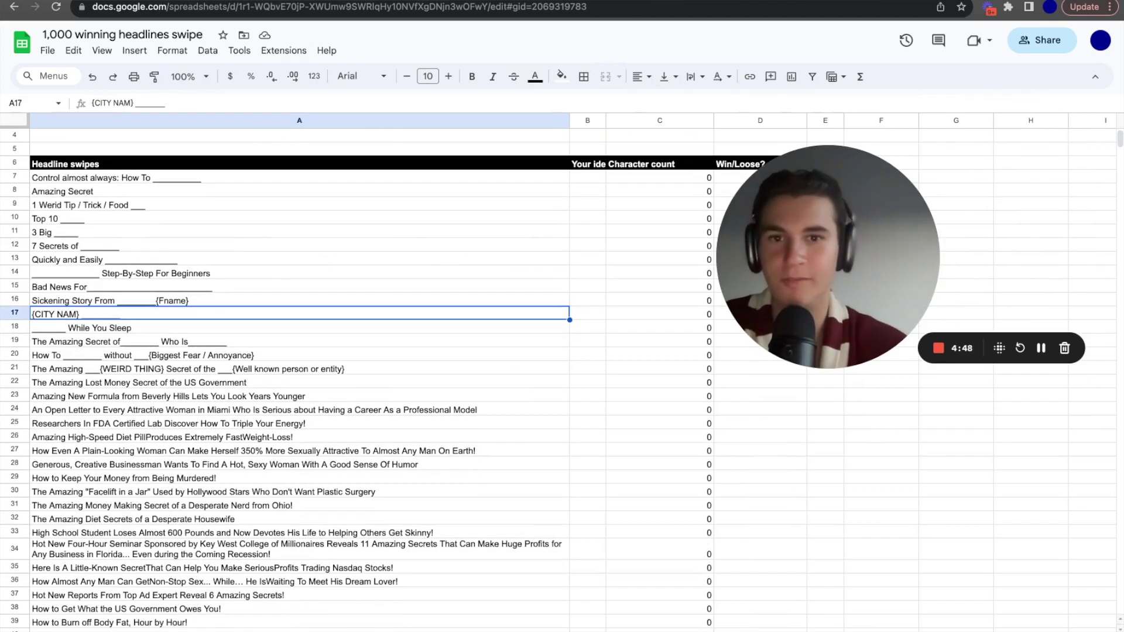
{"action": "scroll", "coordinate": [334, 286], "scroll_direction": "down", "scroll_amount": 9}
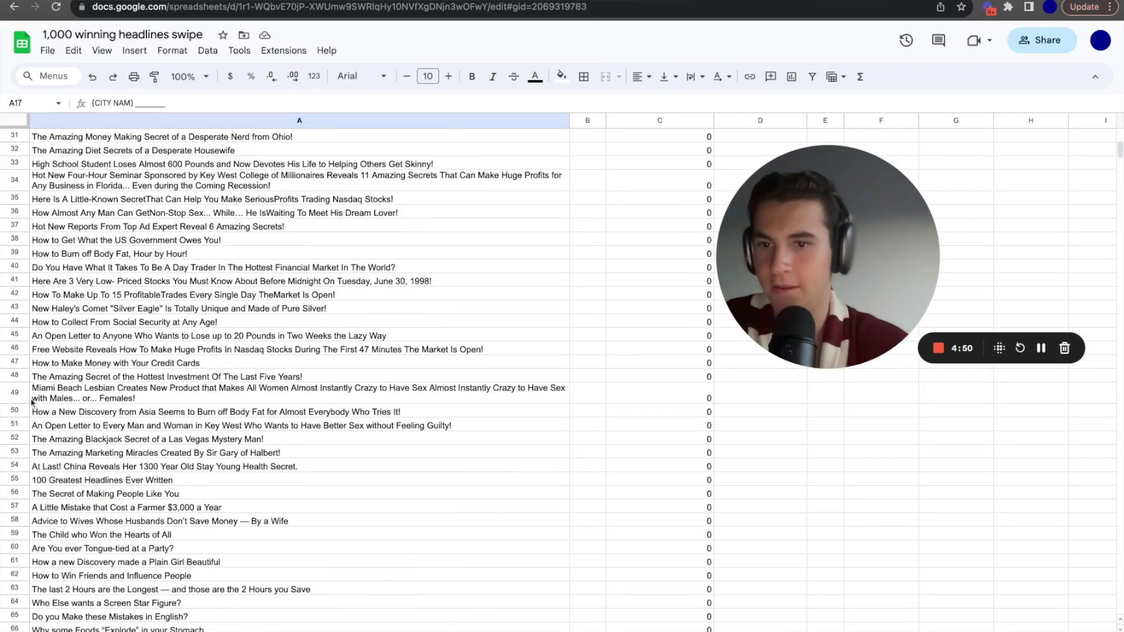
{"action": "scroll", "coordinate": [127, 581], "scroll_direction": "down", "scroll_amount": 18}
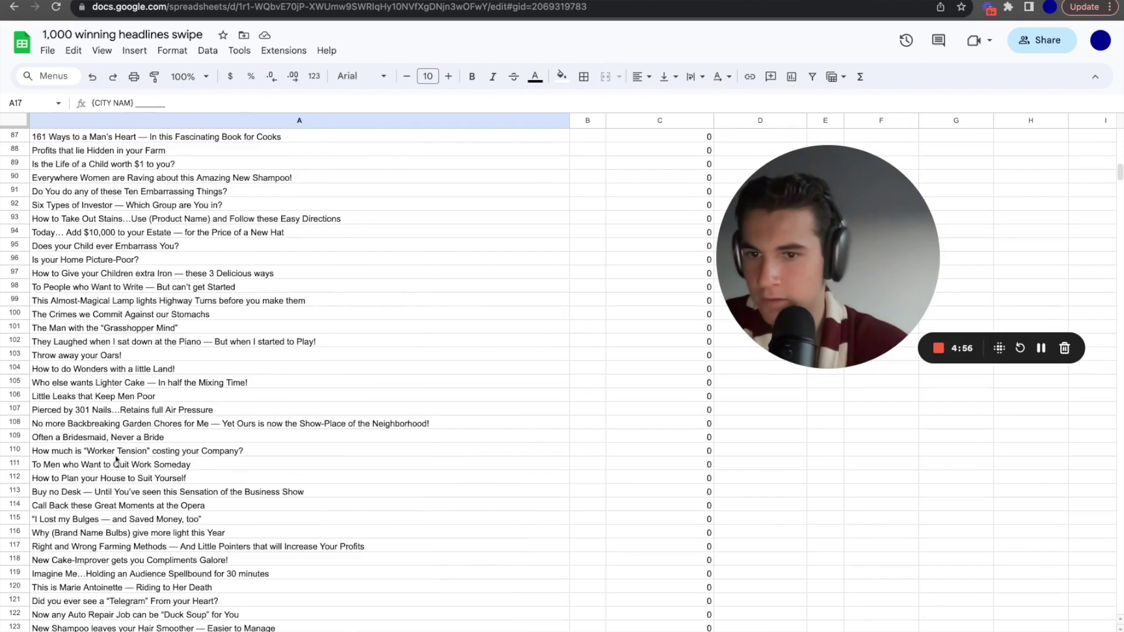
{"action": "scroll", "coordinate": [101, 420], "scroll_direction": "down", "scroll_amount": 10}
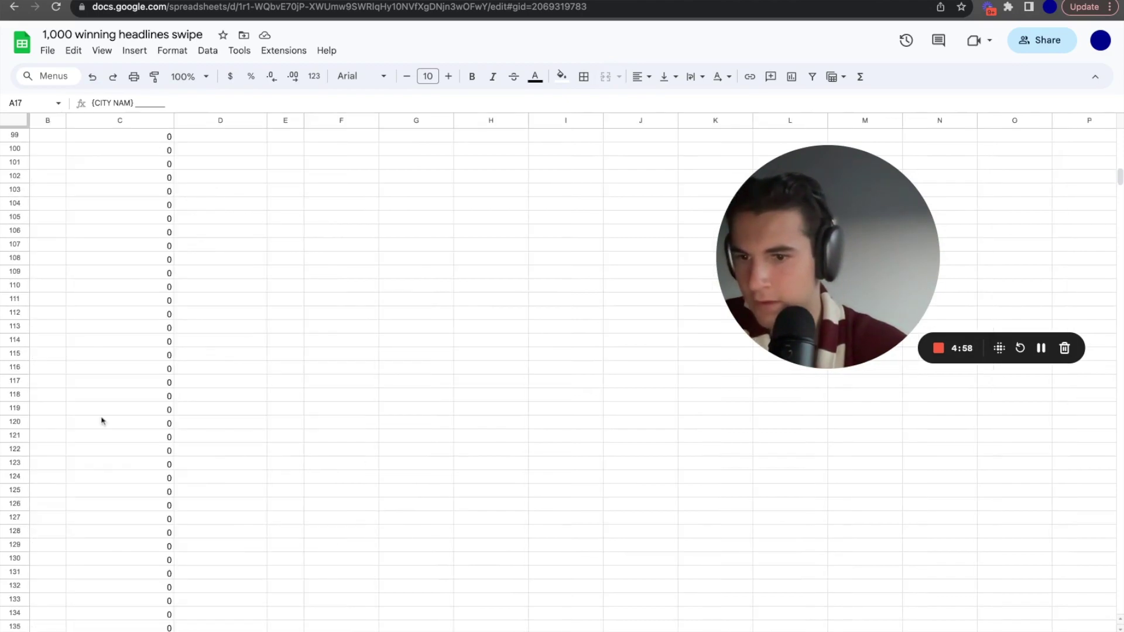
{"action": "scroll", "coordinate": [101, 420], "scroll_direction": "right", "scroll_amount": 5}
{"action": "scroll", "coordinate": [102, 420], "scroll_direction": "left", "scroll_amount": 5}
{"action": "scroll", "coordinate": [99, 425], "scroll_direction": "down", "scroll_amount": 8}
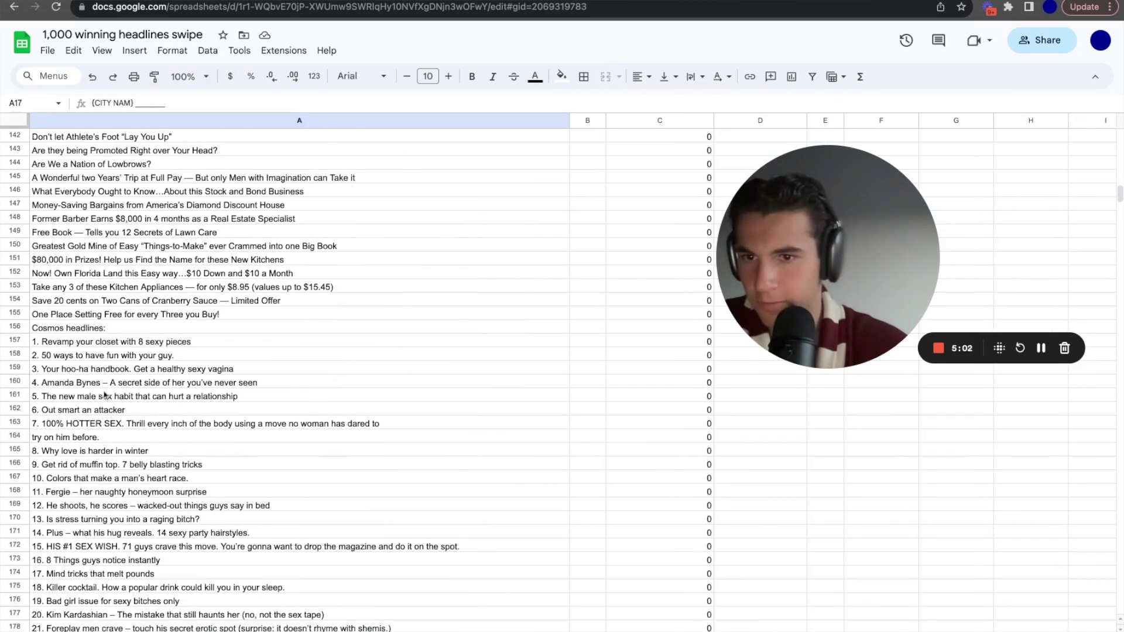
{"action": "left_click", "coordinate": [106, 345]}
{"action": "scroll", "coordinate": [104, 357], "scroll_direction": "down", "scroll_amount": 4}
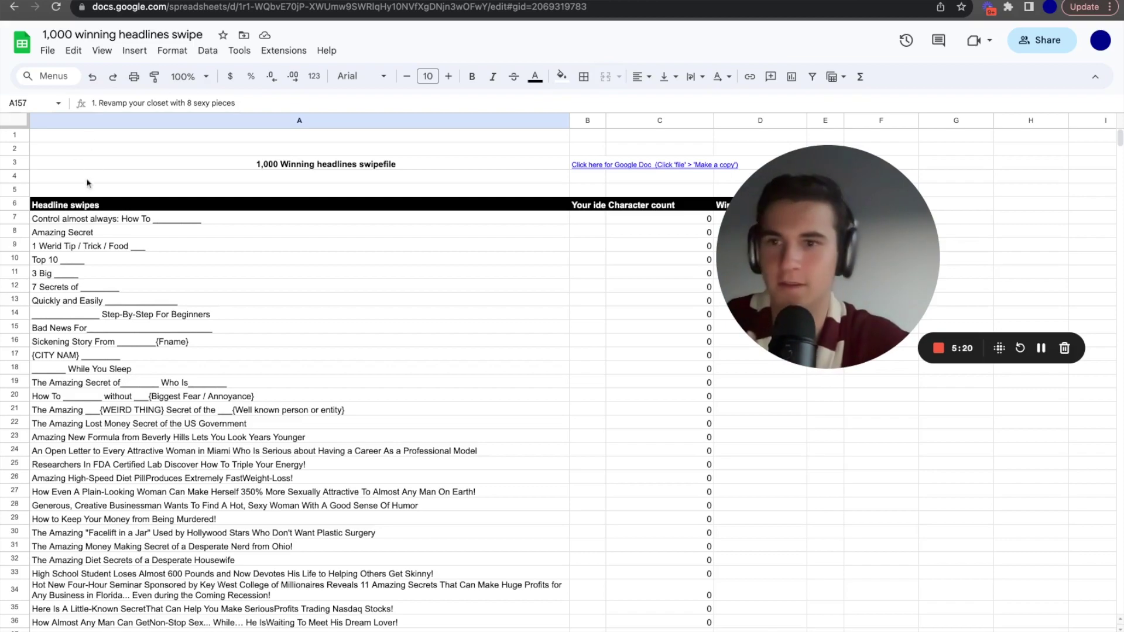
{"action": "scroll", "coordinate": [93, 222], "scroll_direction": "down", "scroll_amount": 3}
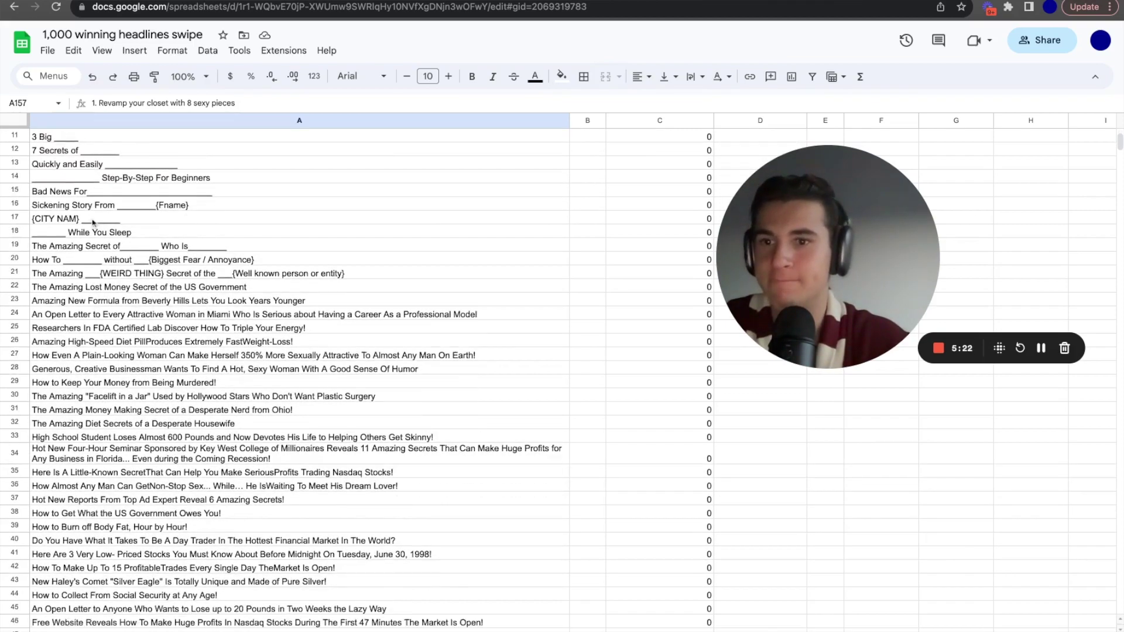
{"action": "scroll", "coordinate": [93, 222], "scroll_direction": "up", "scroll_amount": 2}
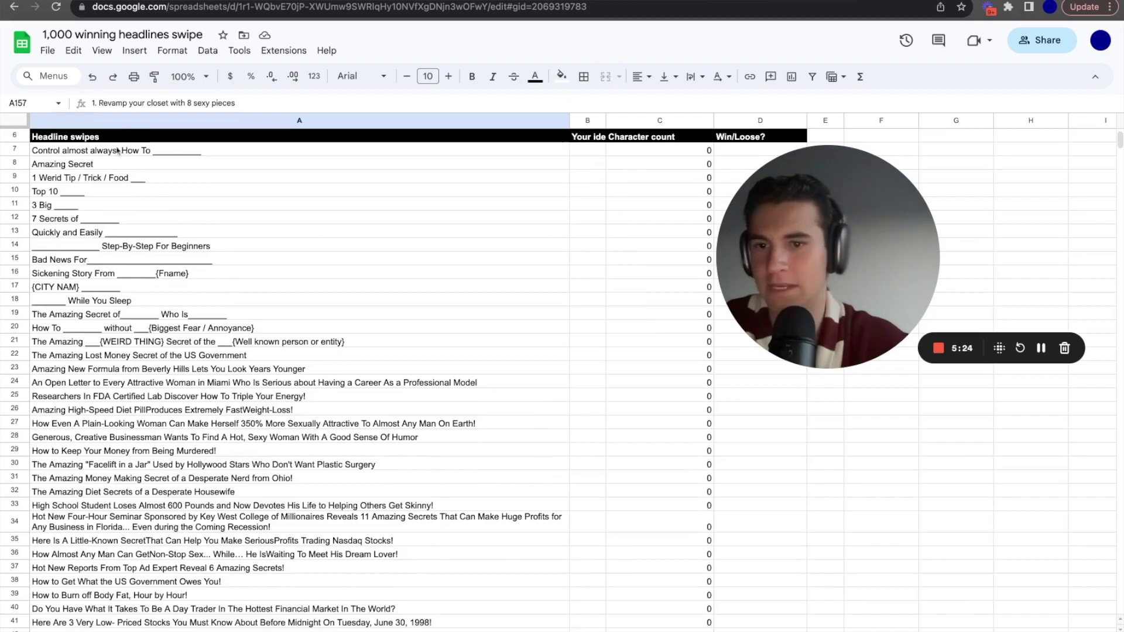
{"action": "scroll", "coordinate": [108, 308], "scroll_direction": "down", "scroll_amount": 1}
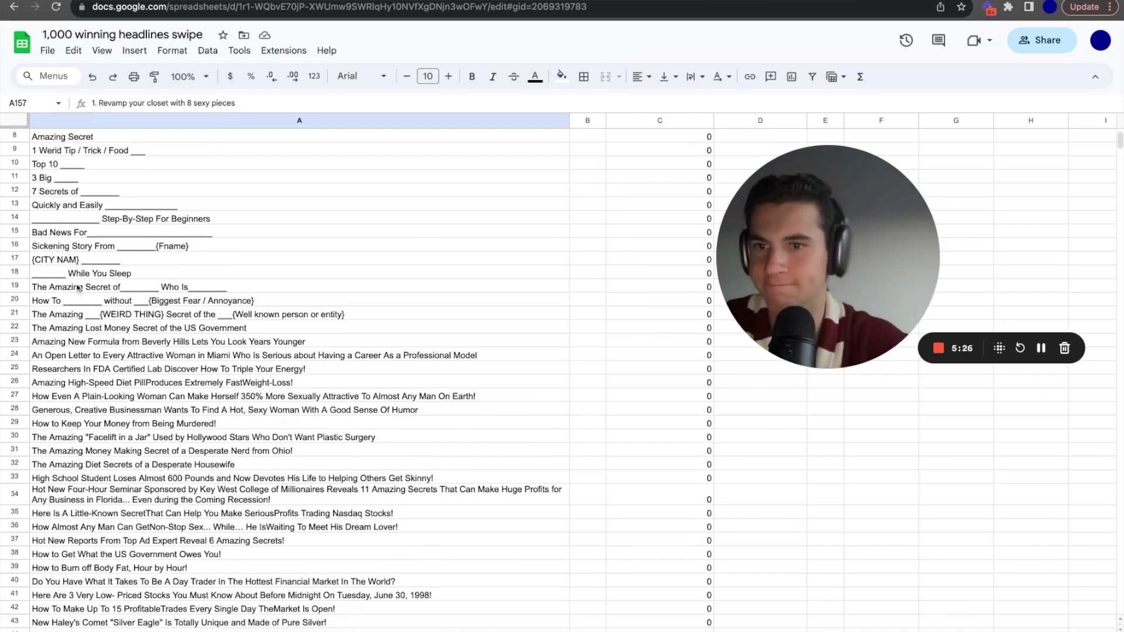
{"action": "left_click", "coordinate": [61, 276]}
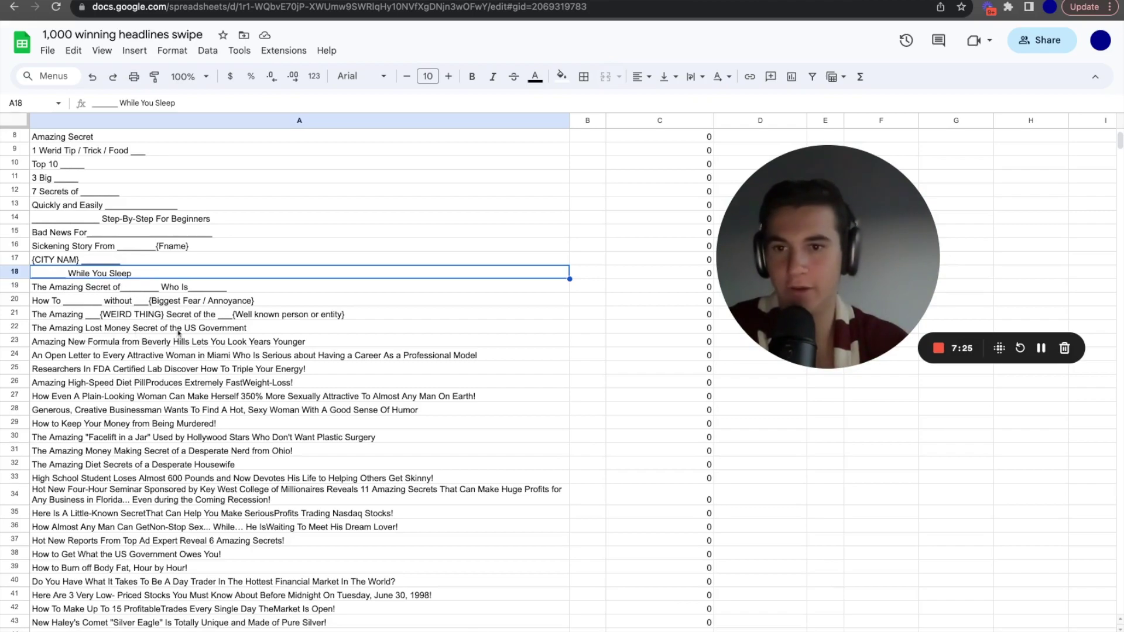
{"action": "left_click", "coordinate": [240, 330]}
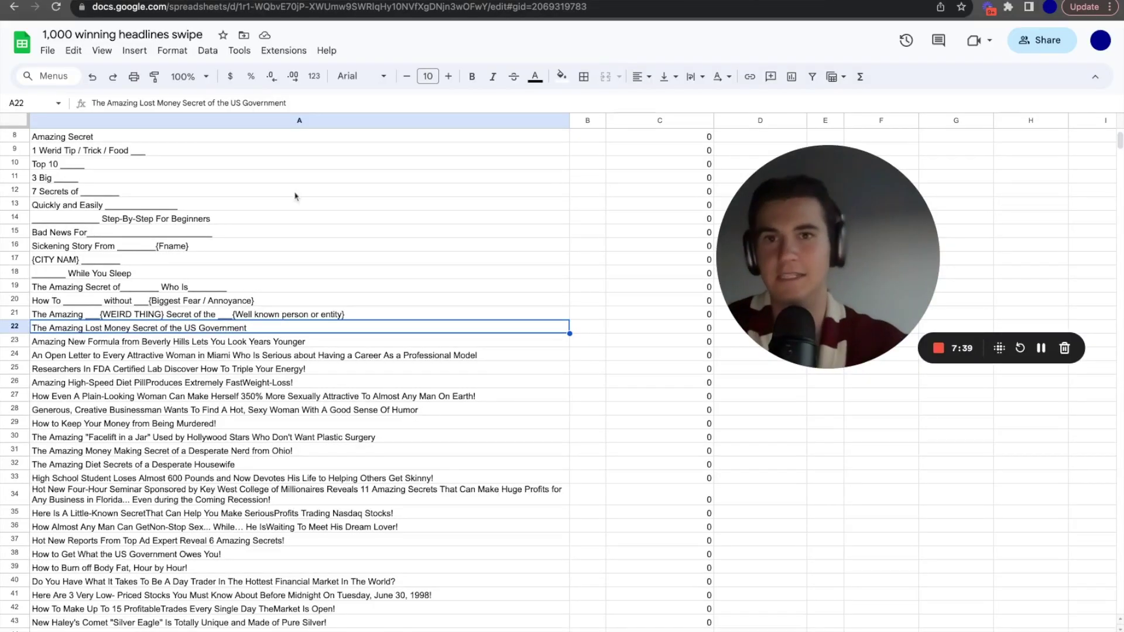
- Switch to the Copy 101 Google Docs outline and adjust its view
{"action": "key", "text": "ctrl+Tab"}
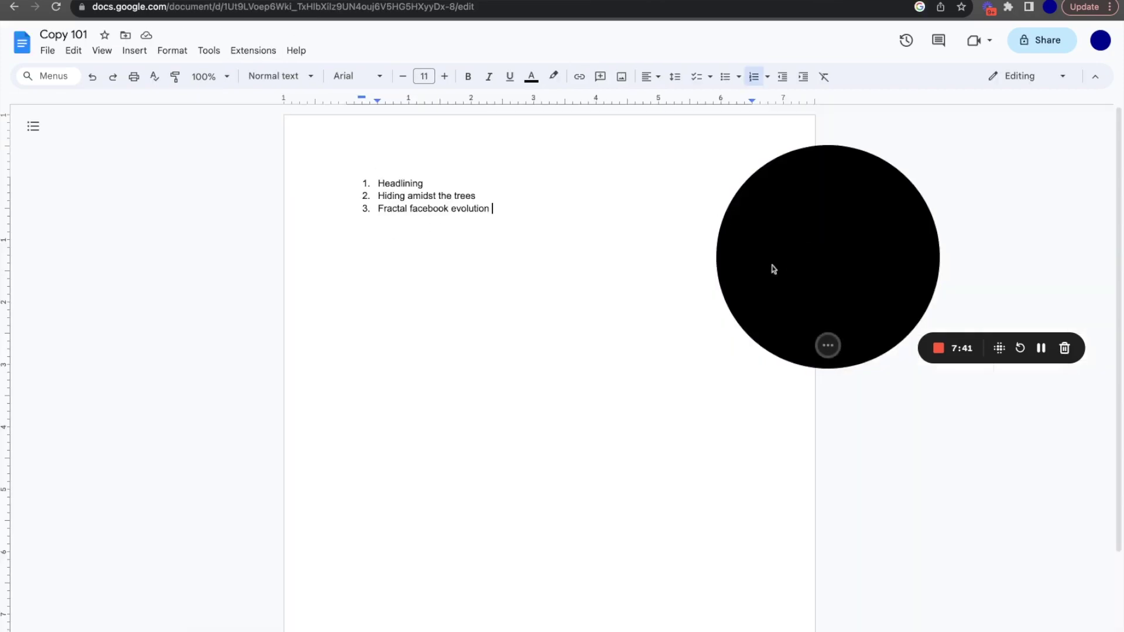
{"action": "left_click_drag", "start_coordinate": [807, 285], "coordinate": [860, 285]}
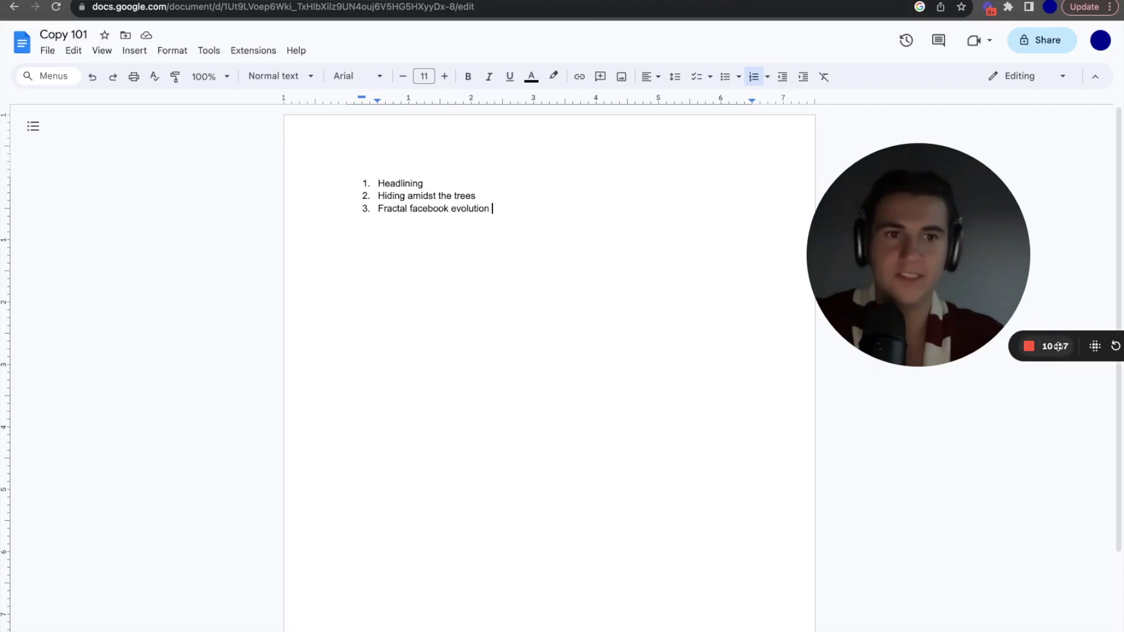
{"action": "left_click_drag", "start_coordinate": [998, 285], "coordinate": [929, 282]}
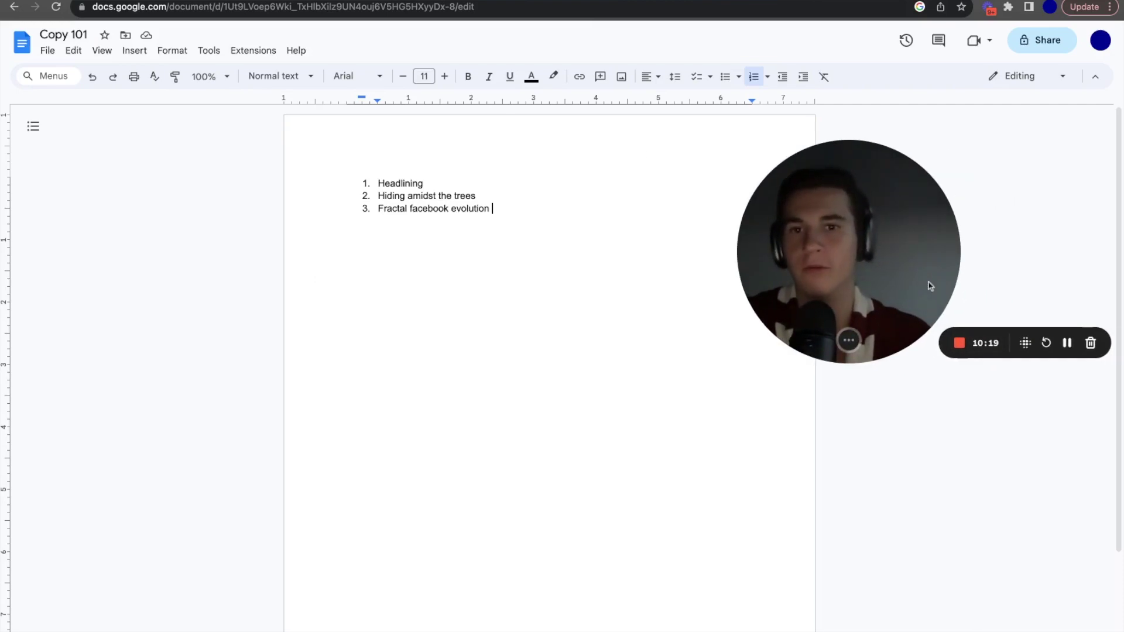